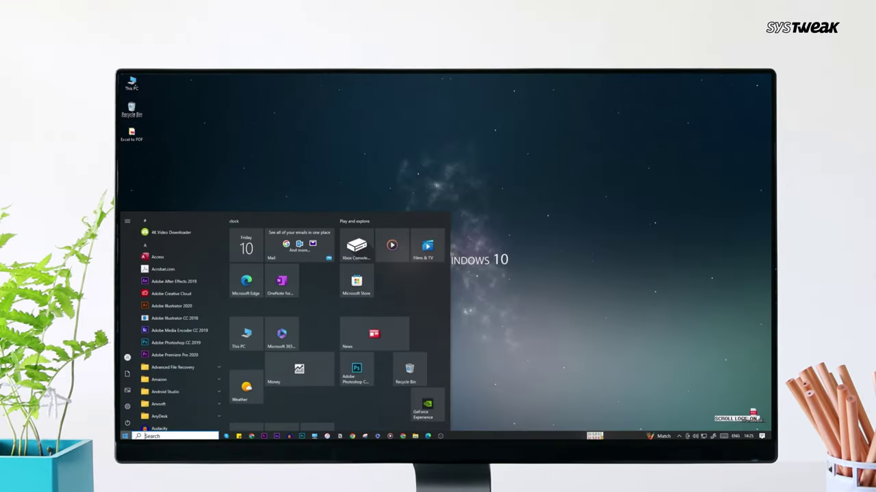
Launch Excel by searching 'excel' from Start and create a blank workbook
{"action": "type", "text": "excel"}
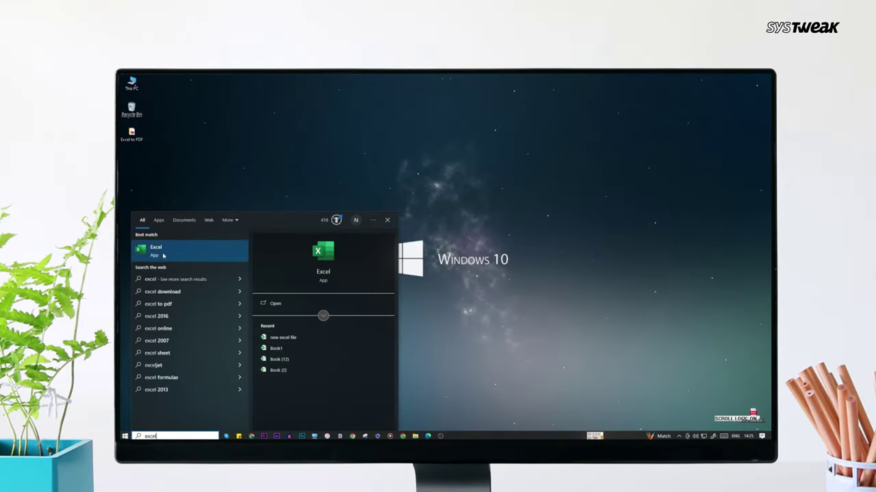
{"action": "left_click", "coordinate": [165, 253]}
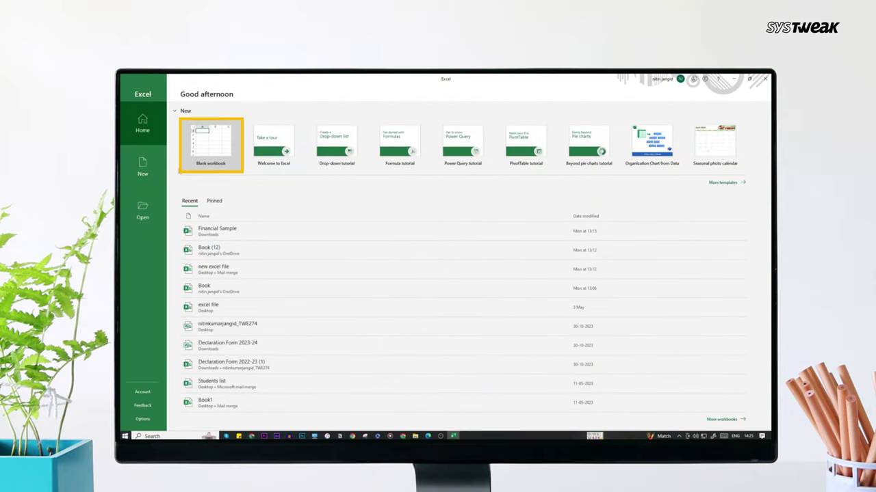
{"action": "left_click", "coordinate": [222, 156]}
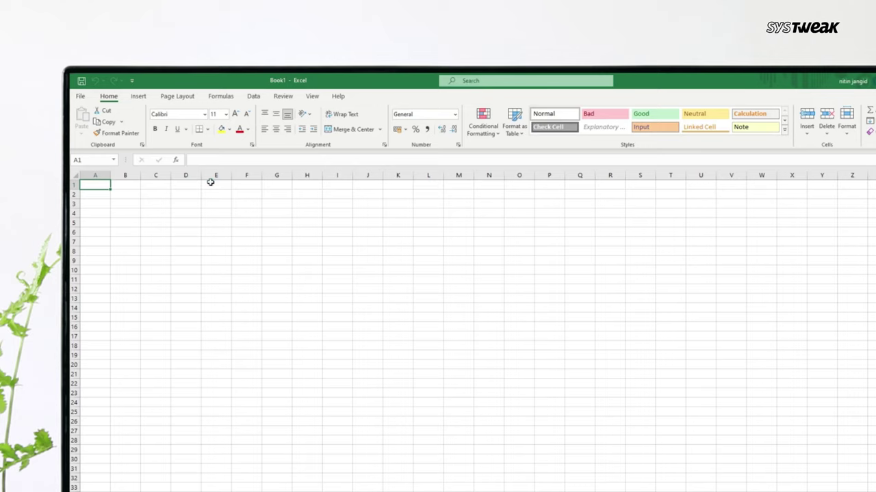
Import 'DataTables example - PDF - image.pdf' from Desktop\Excel to PDF using Get Data From PDF
{"action": "left_click", "coordinate": [257, 98]}
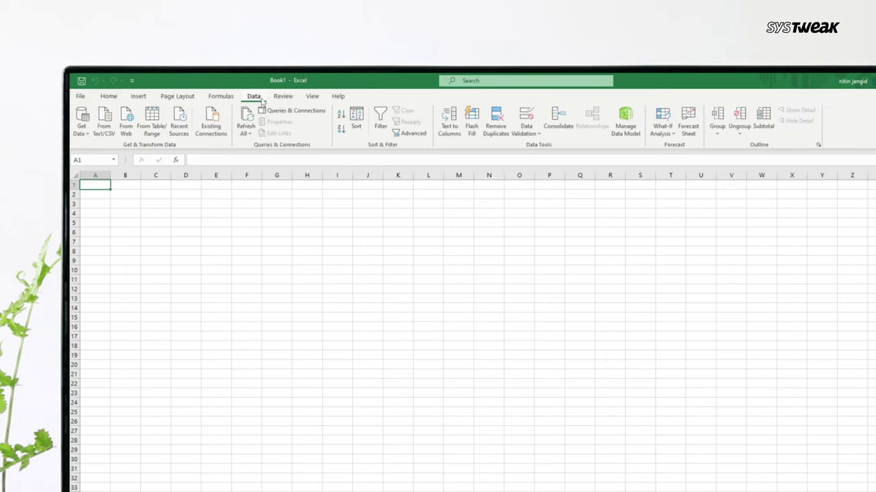
{"action": "left_click", "coordinate": [87, 134]}
{"action": "mouse_move", "coordinate": [123, 150]}
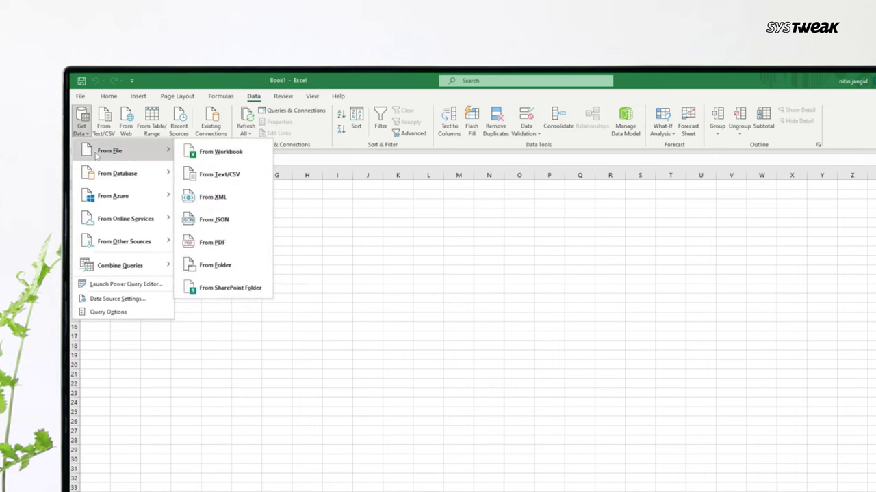
{"action": "left_click", "coordinate": [240, 243]}
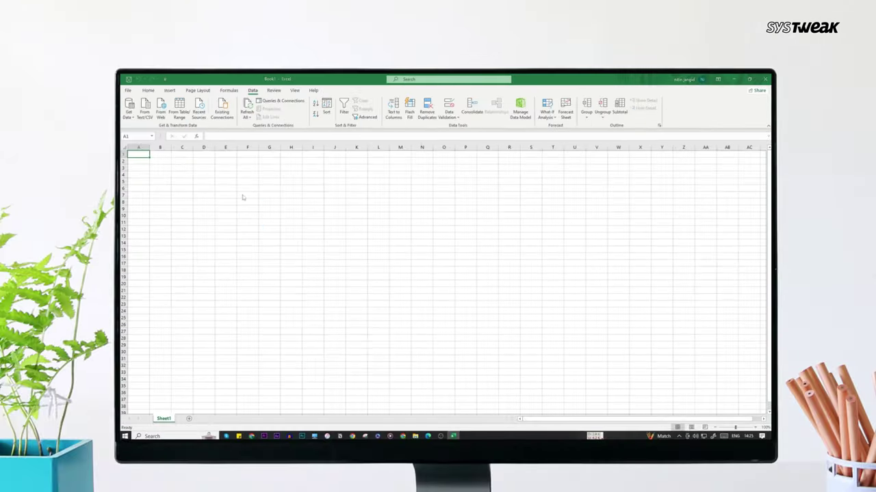
{"action": "left_click", "coordinate": [147, 265]}
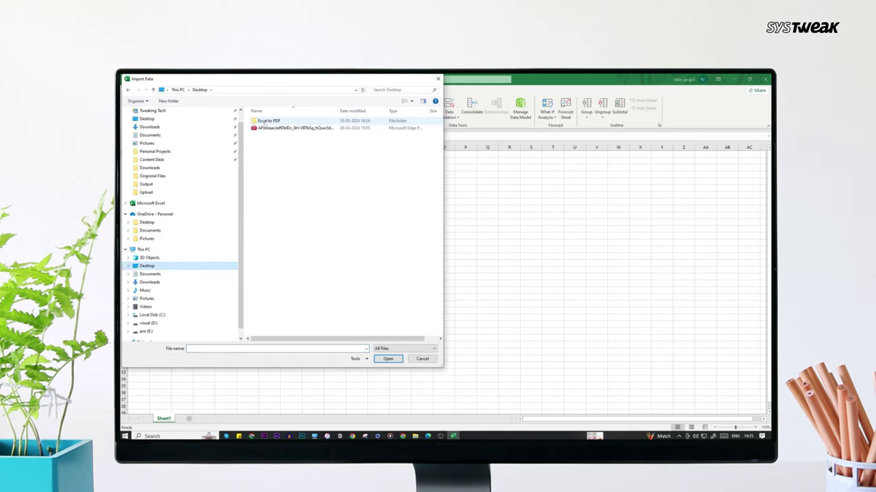
{"action": "double_click", "coordinate": [266, 122]}
{"action": "left_click", "coordinate": [299, 123]}
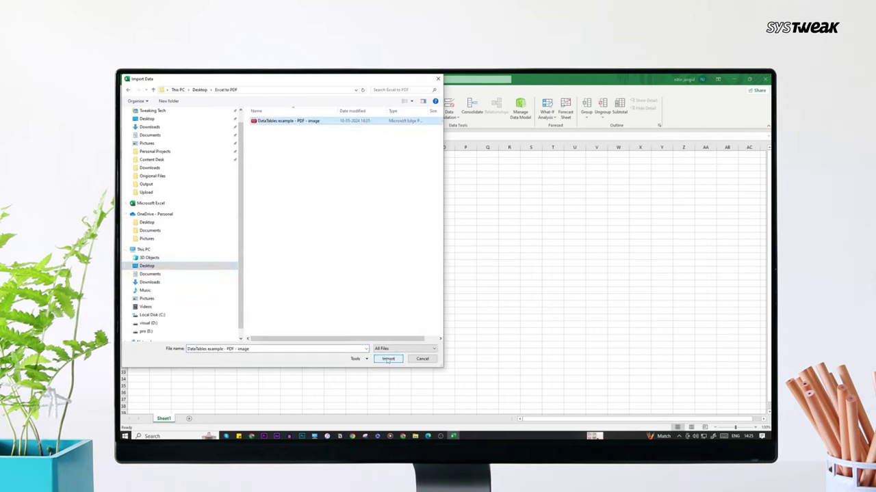
{"action": "left_click", "coordinate": [387, 358]}
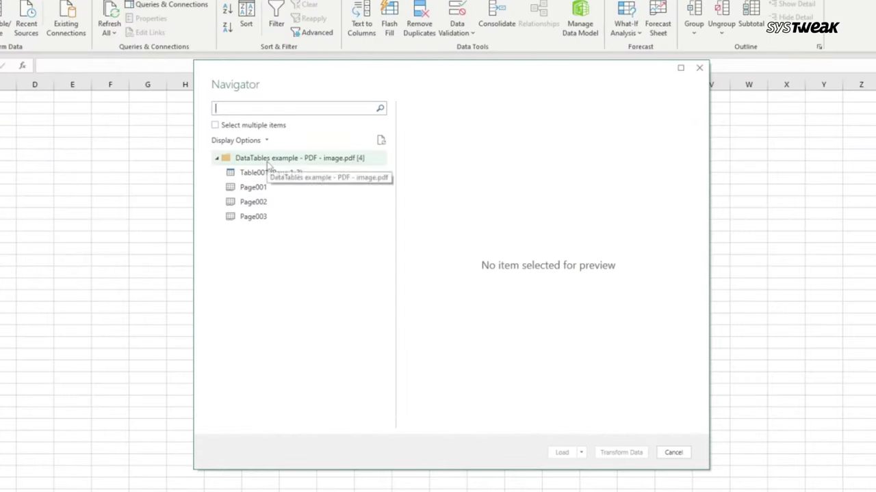
Preview Table001 (Page 1-3) and the Page001, Page002 and Page003 tables in Navigator
{"action": "left_click", "coordinate": [268, 173]}
{"action": "mouse_move", "coordinate": [687, 203]}
{"action": "left_mouse_down"}
{"action": "mouse_move", "coordinate": [684, 321]}
{"action": "mouse_move", "coordinate": [671, 199]}
{"action": "mouse_move", "coordinate": [686, 263]}
{"action": "mouse_move", "coordinate": [685, 204]}
{"action": "left_mouse_up"}
{"action": "left_click", "coordinate": [254, 187]}
{"action": "left_click", "coordinate": [253, 202]}
{"action": "left_click", "coordinate": [282, 216]}
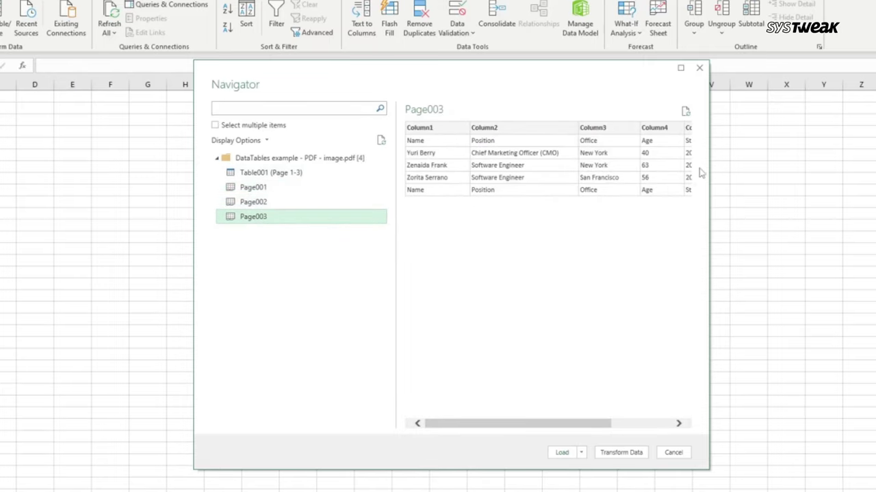
{"action": "left_click", "coordinate": [260, 175]}
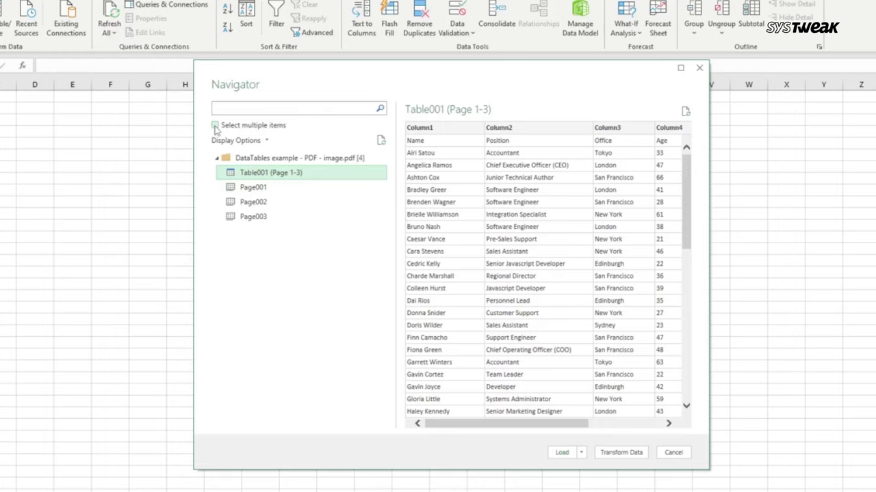
With multiple selection enabled, keep only Table001 (Page 1-3) checked for loading
{"action": "left_click", "coordinate": [215, 126]}
{"action": "left_click", "coordinate": [229, 173]}
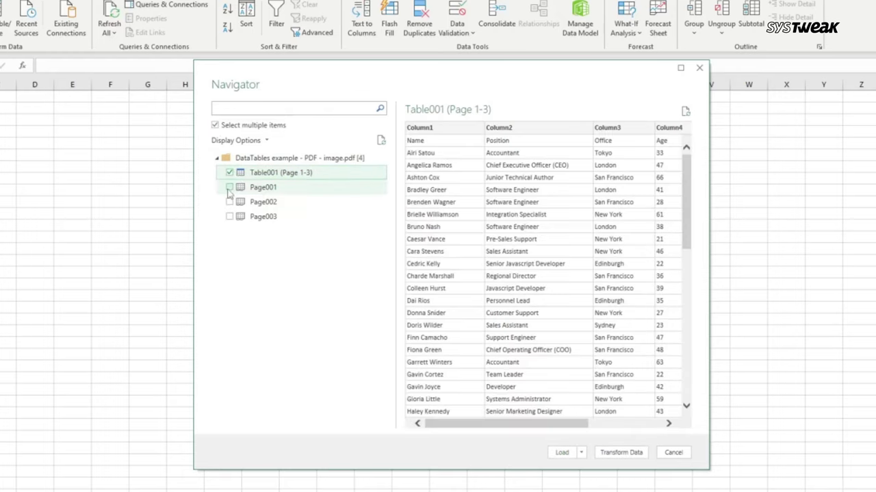
{"action": "left_click", "coordinate": [229, 187]}
{"action": "left_click", "coordinate": [230, 201]}
{"action": "left_click", "coordinate": [230, 202]}
{"action": "left_click", "coordinate": [230, 188]}
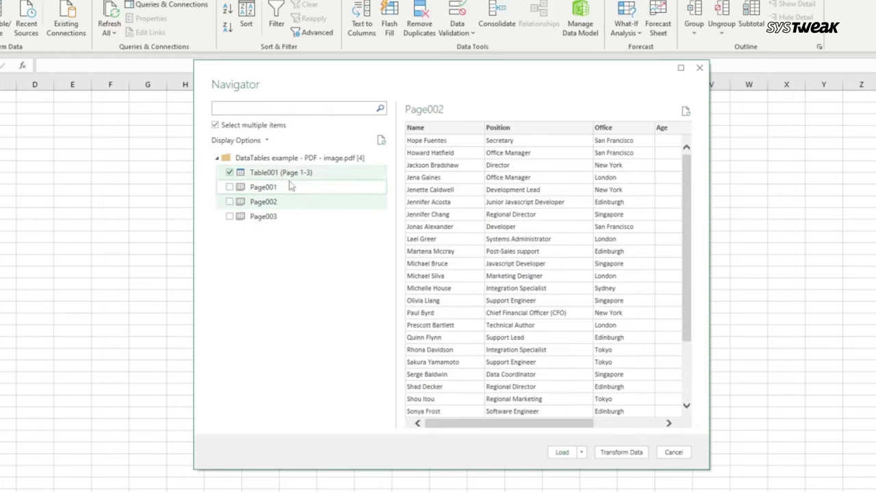
{"action": "left_click", "coordinate": [298, 173]}
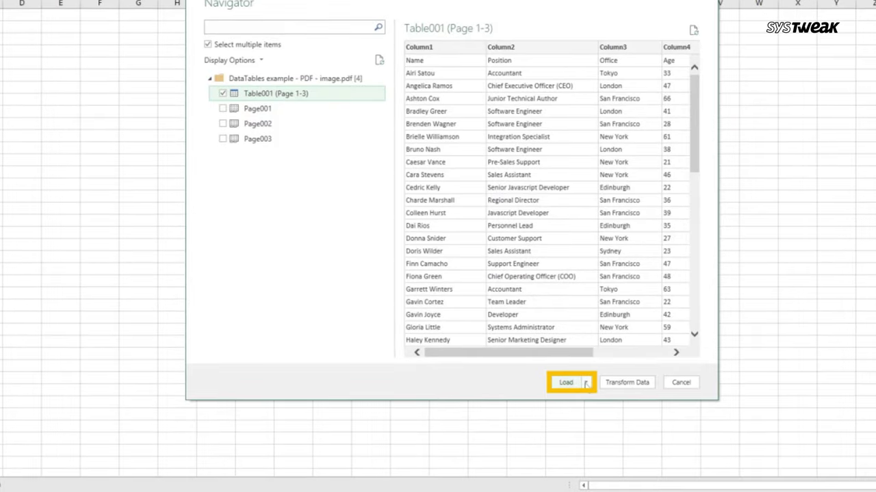
{"action": "left_click", "coordinate": [585, 383]}
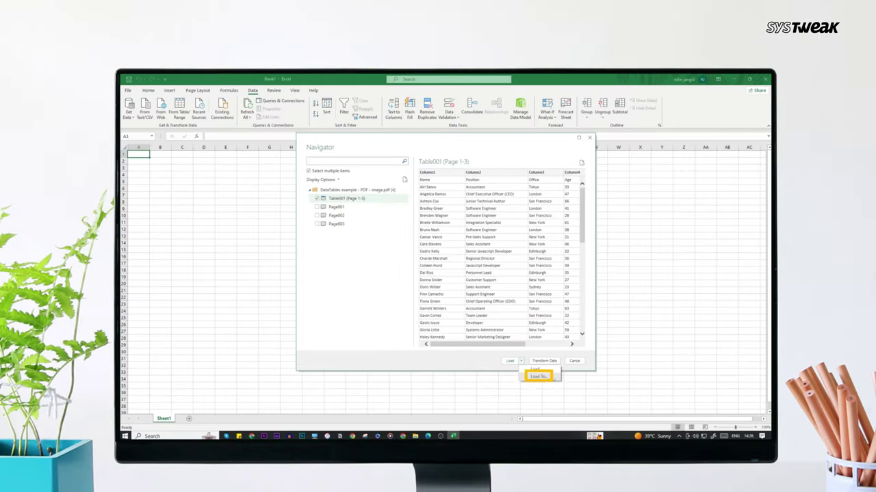
Load Table001 as a Table into the existing worksheet at cell $A$1
{"action": "left_click", "coordinate": [617, 410]}
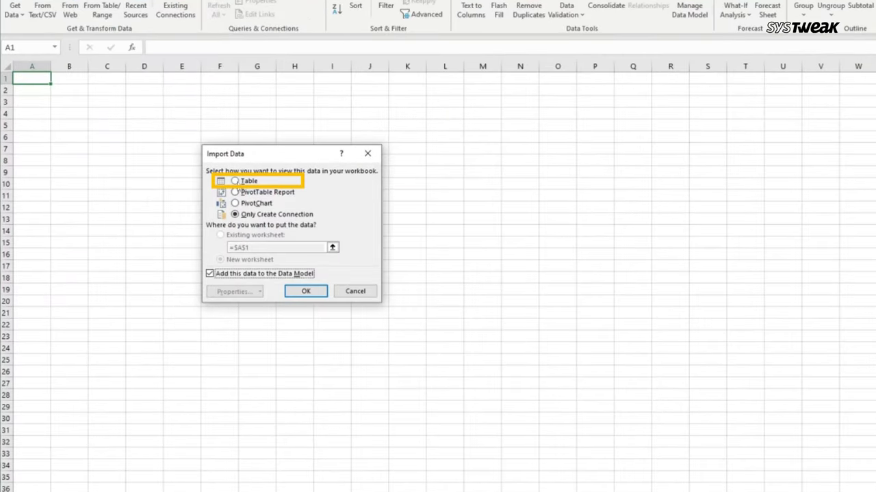
{"action": "left_click", "coordinate": [240, 186]}
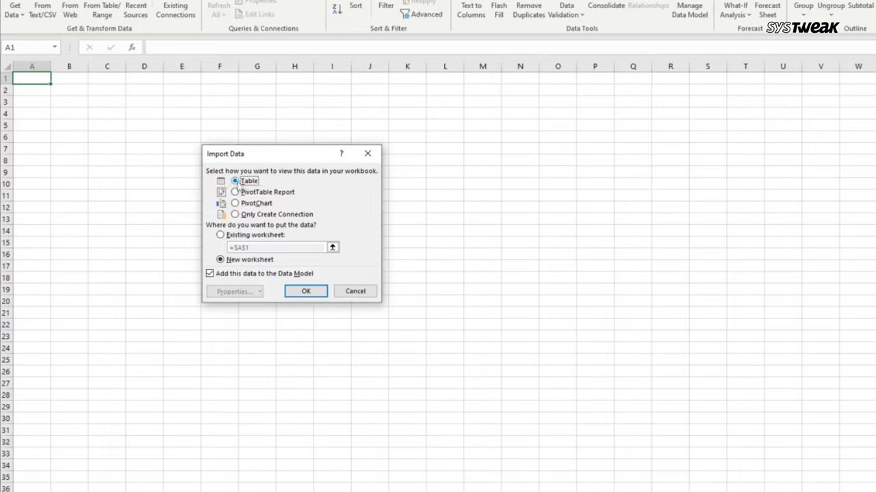
{"action": "left_click", "coordinate": [220, 236]}
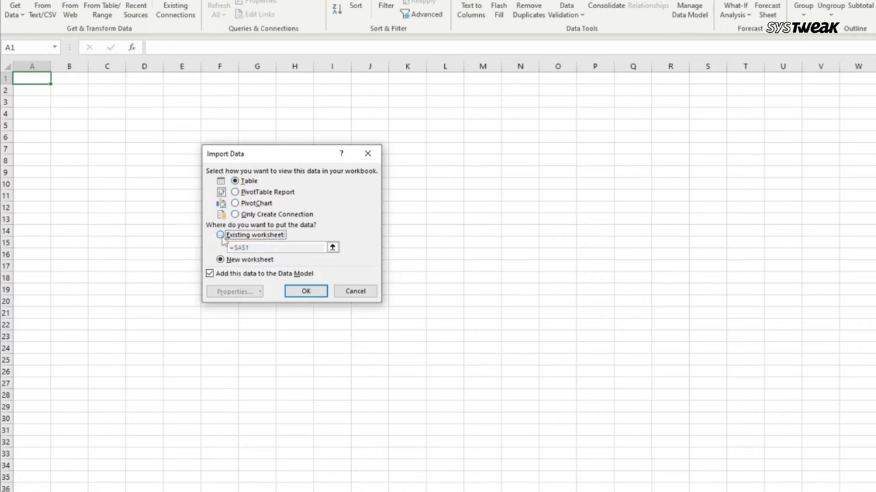
{"action": "left_click", "coordinate": [320, 294]}
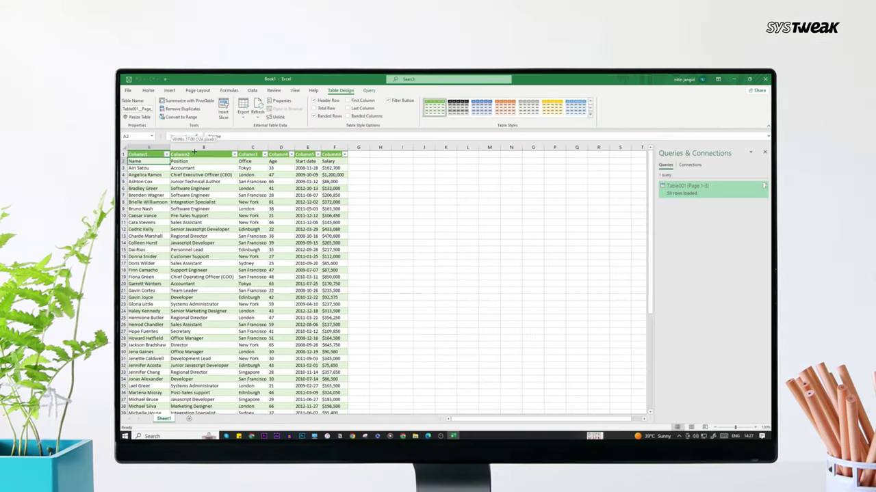
Widen column A, then start Save As on This PC, browsing to the Desktop
{"action": "left_click_drag", "start_coordinate": [194, 151], "coordinate": [193, 151]}
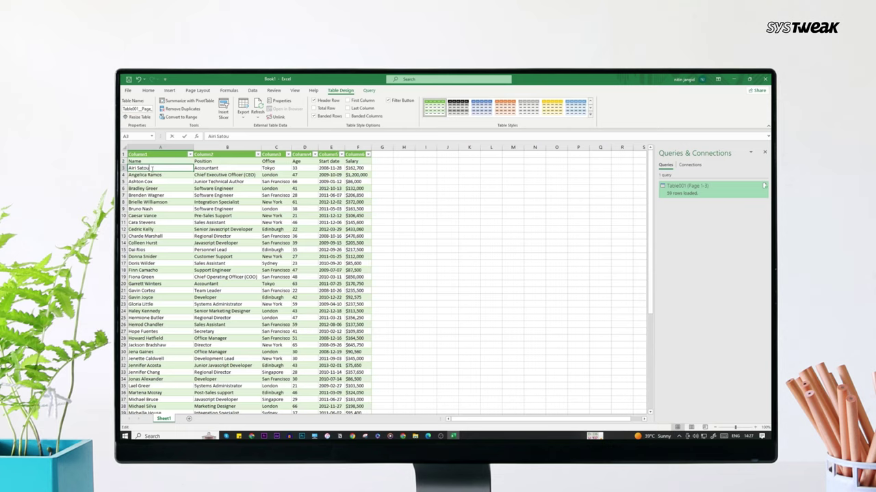
{"action": "left_click", "coordinate": [403, 196]}
{"action": "left_click", "coordinate": [127, 90]}
{"action": "left_click", "coordinate": [141, 181]}
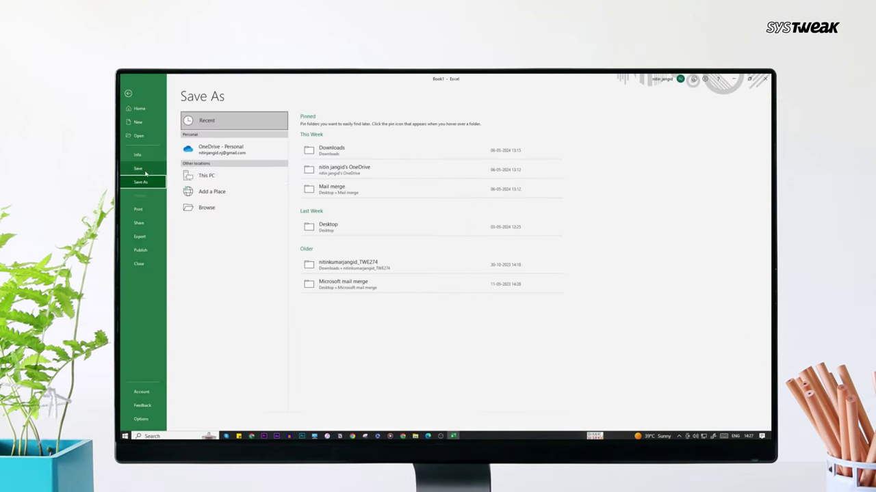
{"action": "left_click", "coordinate": [206, 175]}
{"action": "left_click", "coordinate": [207, 208]}
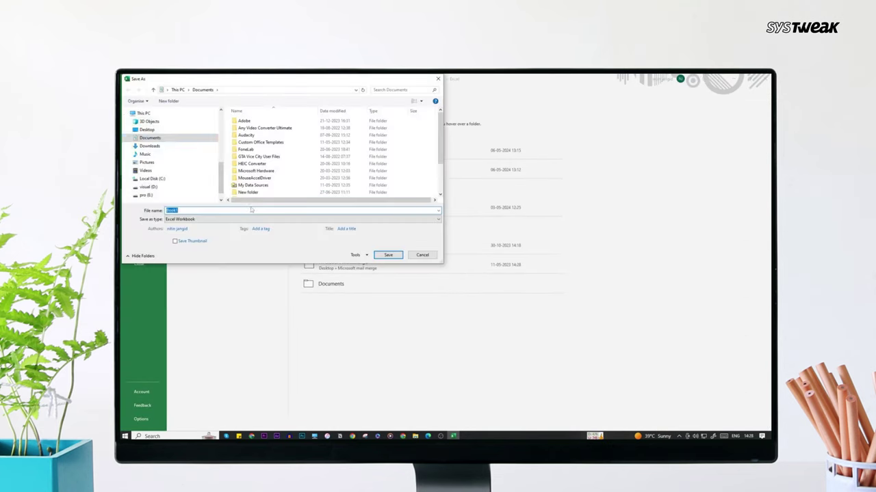
{"action": "left_click", "coordinate": [147, 129]}
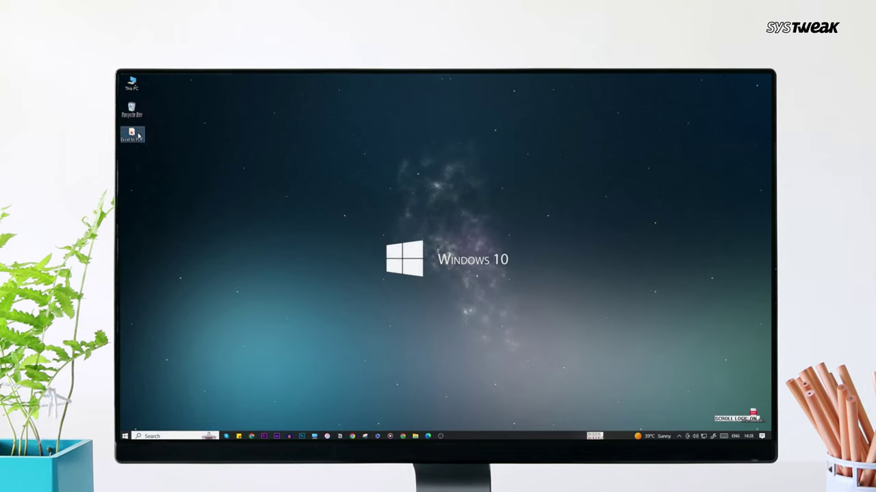
Open the Excel to PDF folder from the desktop and maximize its window
{"action": "double_click", "coordinate": [139, 135]}
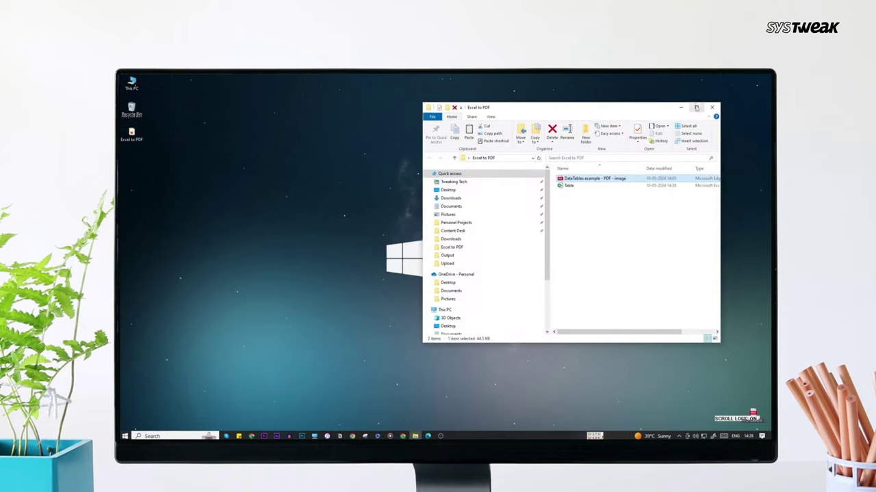
{"action": "double_click", "coordinate": [696, 108]}
{"action": "right_click", "coordinate": [427, 436]}
{"action": "left_click", "coordinate": [289, 183]}
{"action": "scroll", "coordinate": [301, 188], "scroll_direction": "up", "scroll_amount": 5}
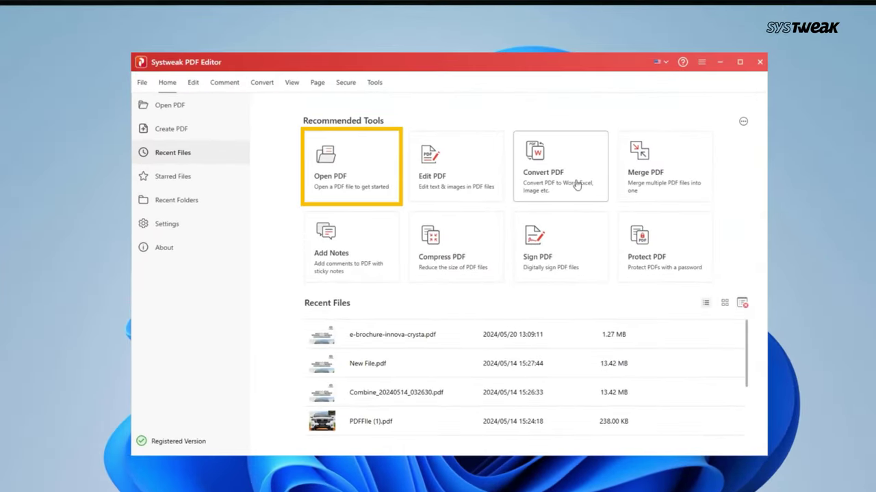
Open the DataTables example PDF from the PDF folder on E: and list the Convert to formats
{"action": "left_click", "coordinate": [363, 169]}
{"action": "scroll", "coordinate": [205, 150], "scroll_direction": "up", "scroll_amount": 5}
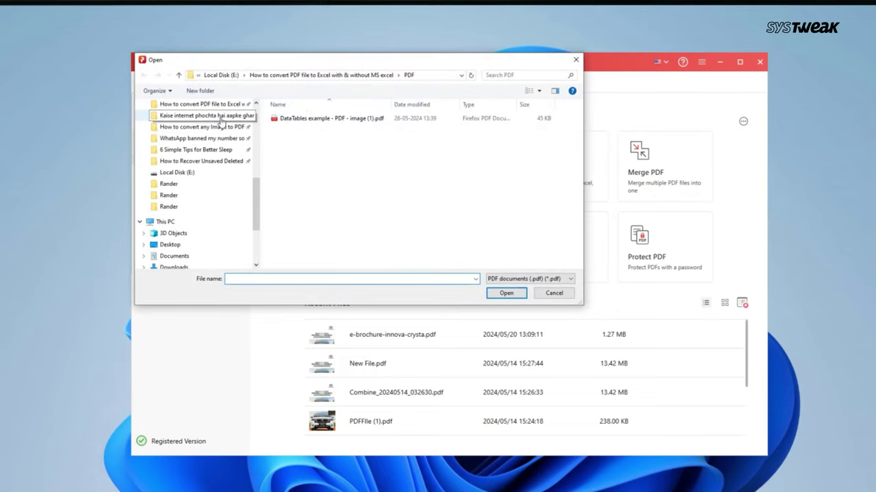
{"action": "left_click", "coordinate": [202, 104]}
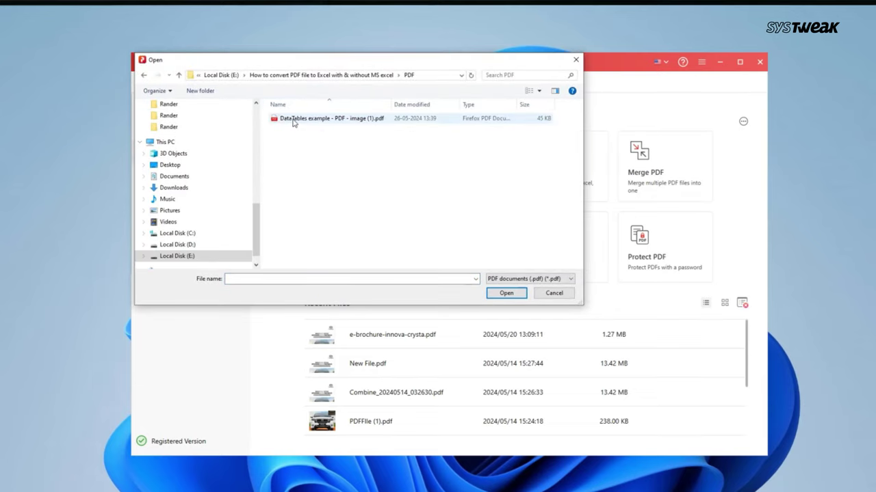
{"action": "left_click", "coordinate": [293, 120]}
{"action": "left_click", "coordinate": [494, 295]}
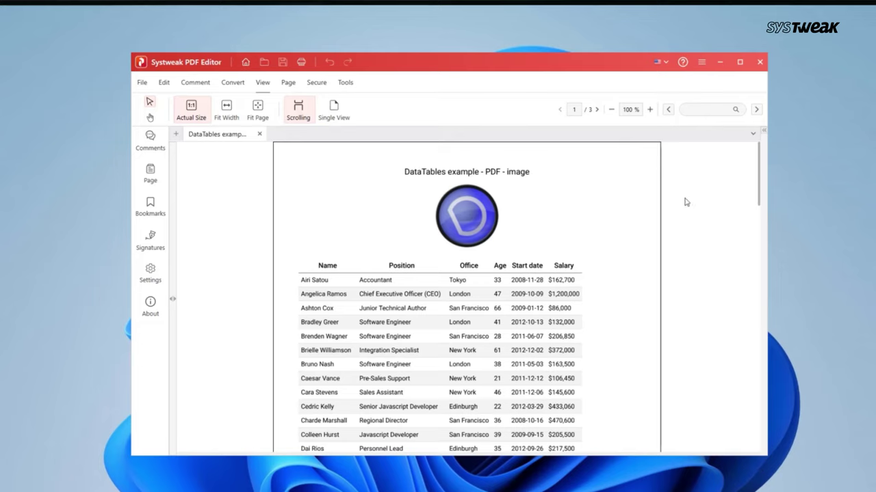
{"action": "left_click", "coordinate": [234, 84]}
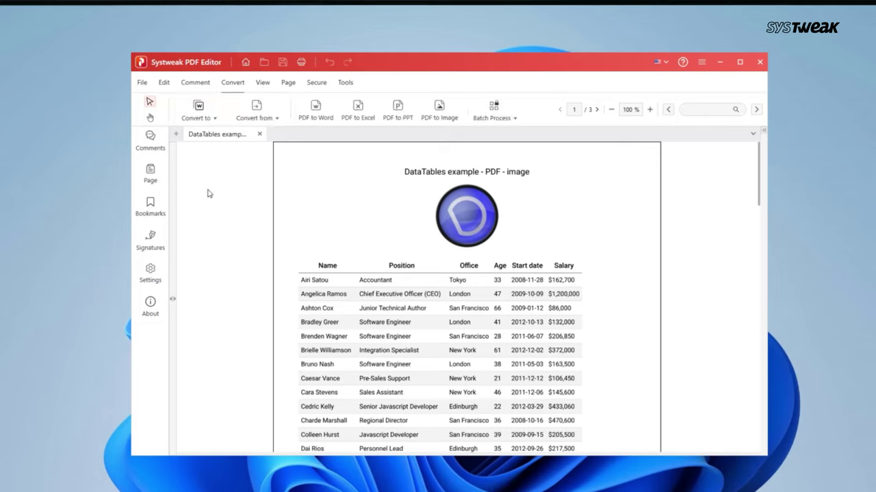
{"action": "left_click", "coordinate": [197, 111]}
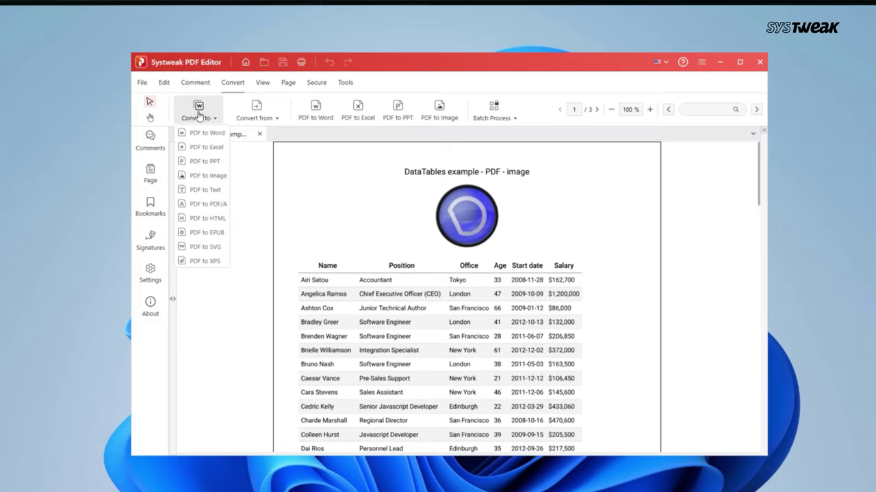
Convert the PDF to Excel with the PDF folder as the custom output folder
{"action": "left_click", "coordinate": [207, 147]}
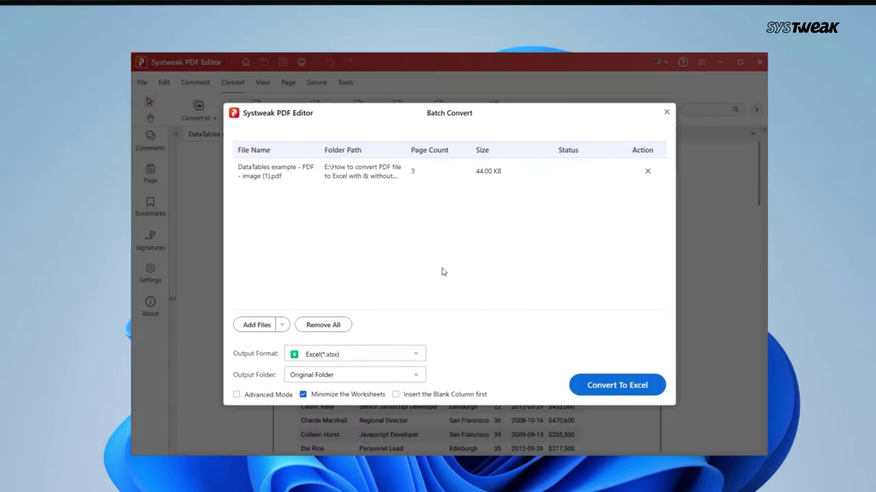
{"action": "left_click", "coordinate": [415, 375]}
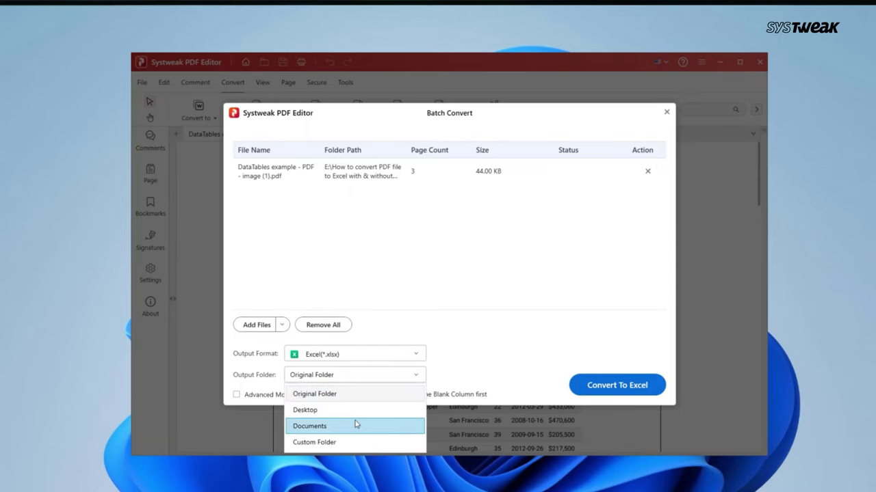
{"action": "left_click", "coordinate": [353, 441]}
{"action": "double_click", "coordinate": [291, 132]}
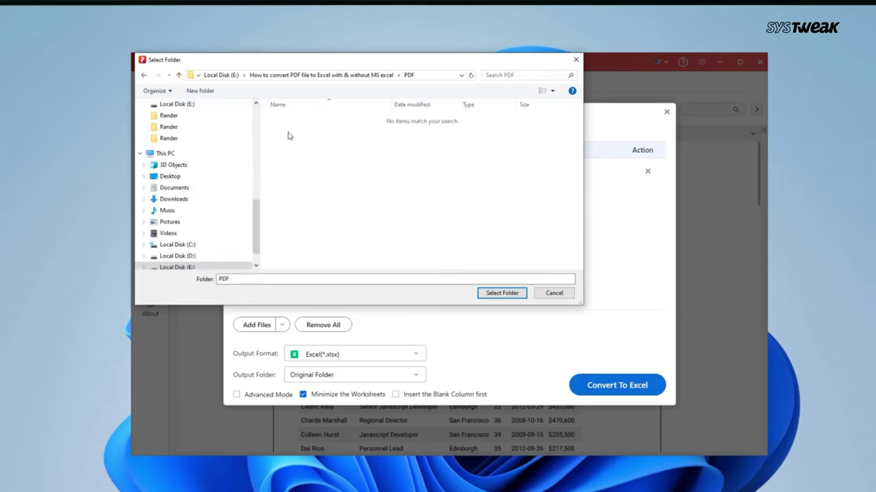
{"action": "left_click", "coordinate": [502, 292]}
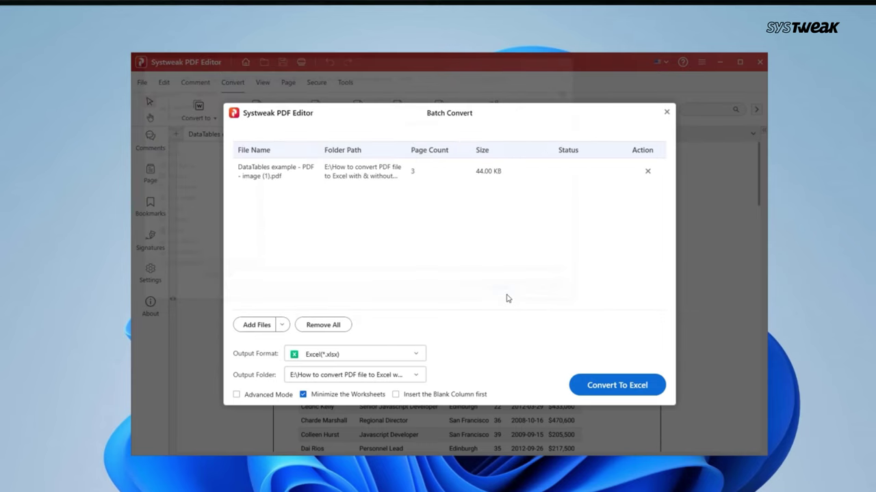
{"action": "left_click", "coordinate": [604, 389]}
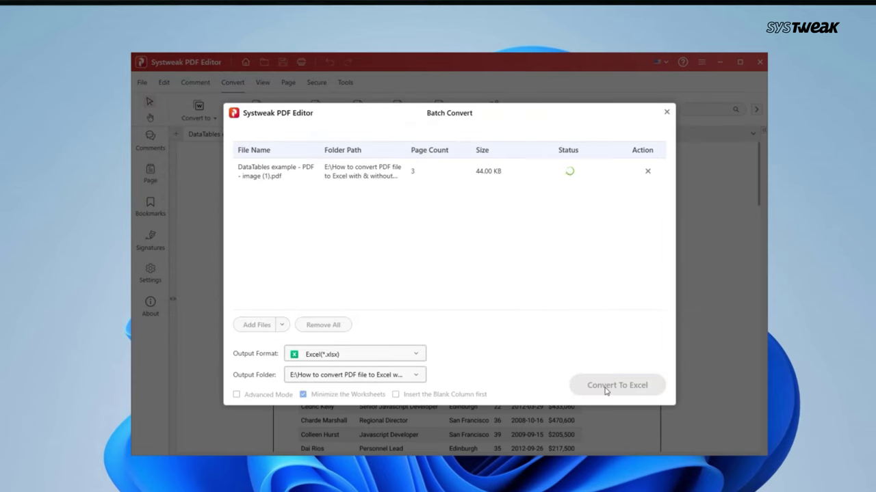
Close the conversion windows and open 'DataTables example - PDF - image (1).xlsx' in Excel
{"action": "left_click", "coordinate": [579, 322]}
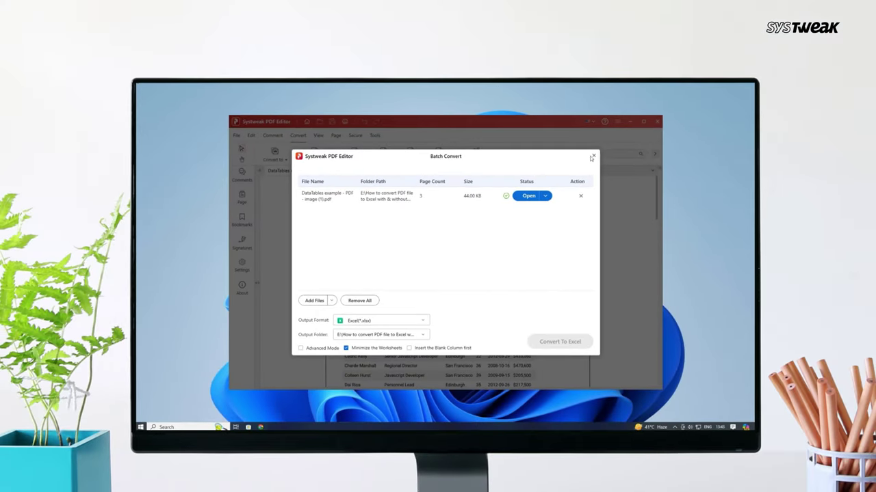
{"action": "left_click", "coordinate": [592, 158]}
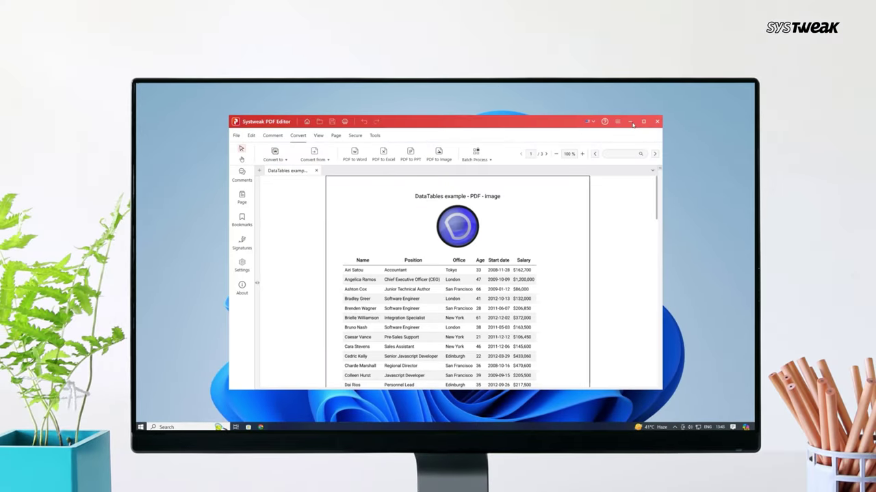
{"action": "left_click", "coordinate": [630, 122]}
{"action": "left_click", "coordinate": [340, 175]}
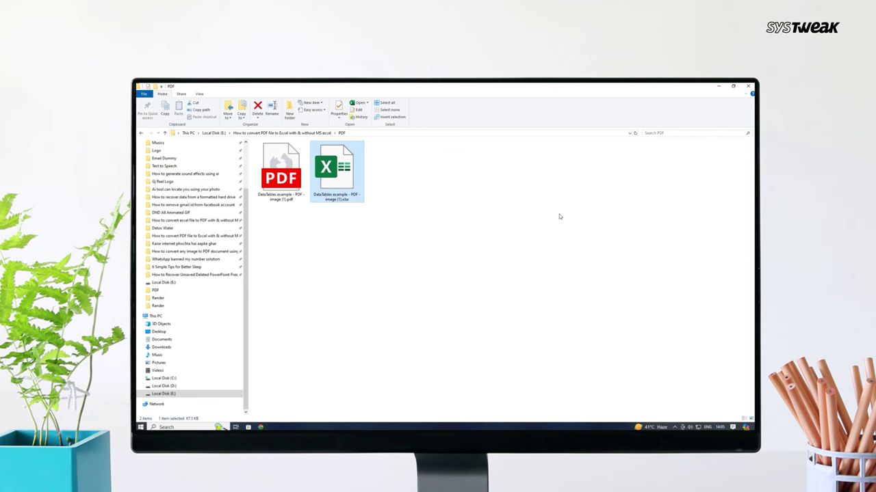
{"action": "key", "text": "Return"}
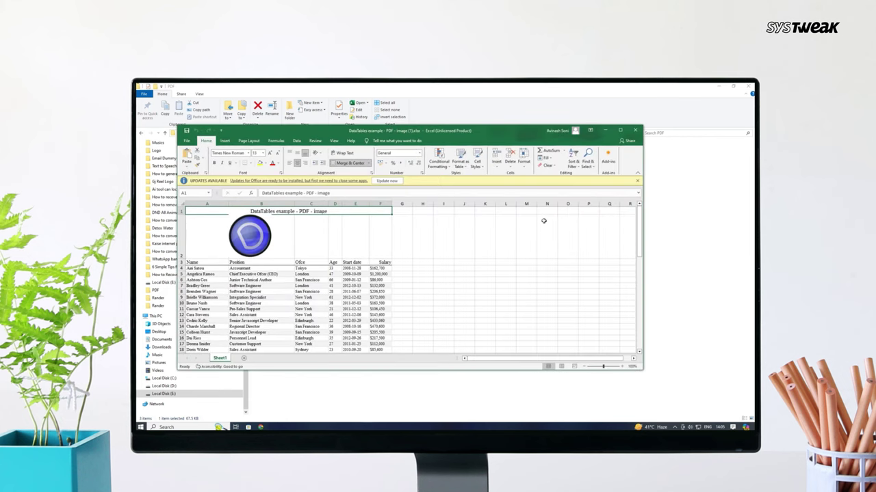
Maximize the converted workbook's window and scroll down to the lower employee rows
{"action": "left_click", "coordinate": [620, 130]}
{"action": "scroll", "coordinate": [422, 236], "scroll_direction": "down", "scroll_amount": 5}
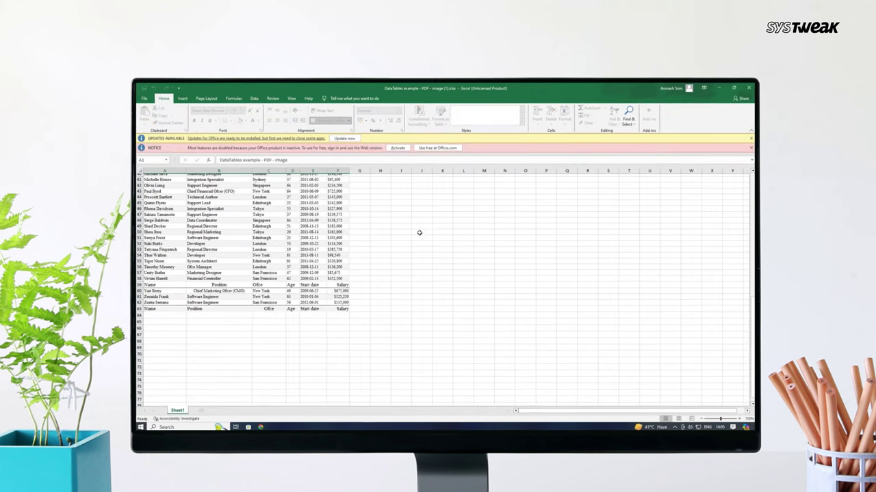